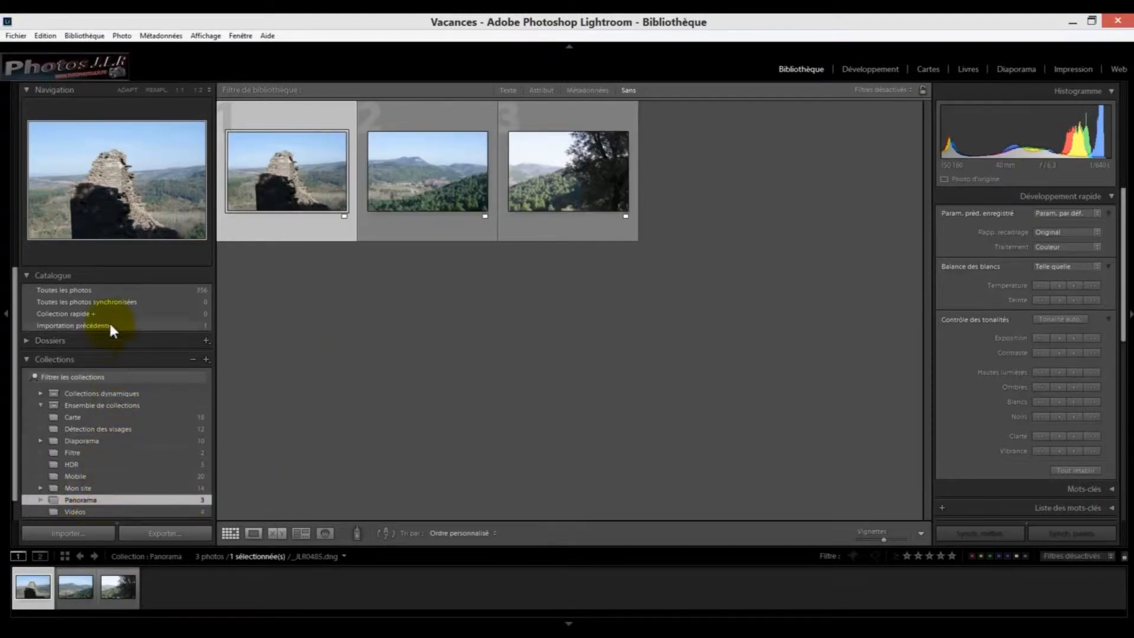
- Open the Panorama collection's photos in the Développement module and select all three of them
left_click(109, 290)
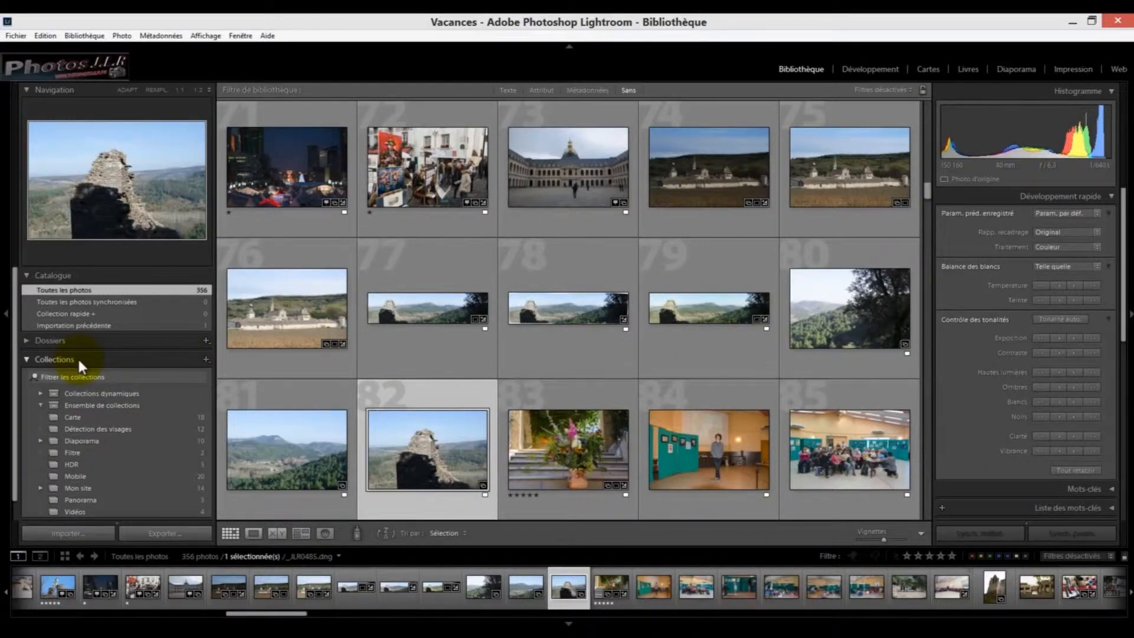
left_click(131, 498)
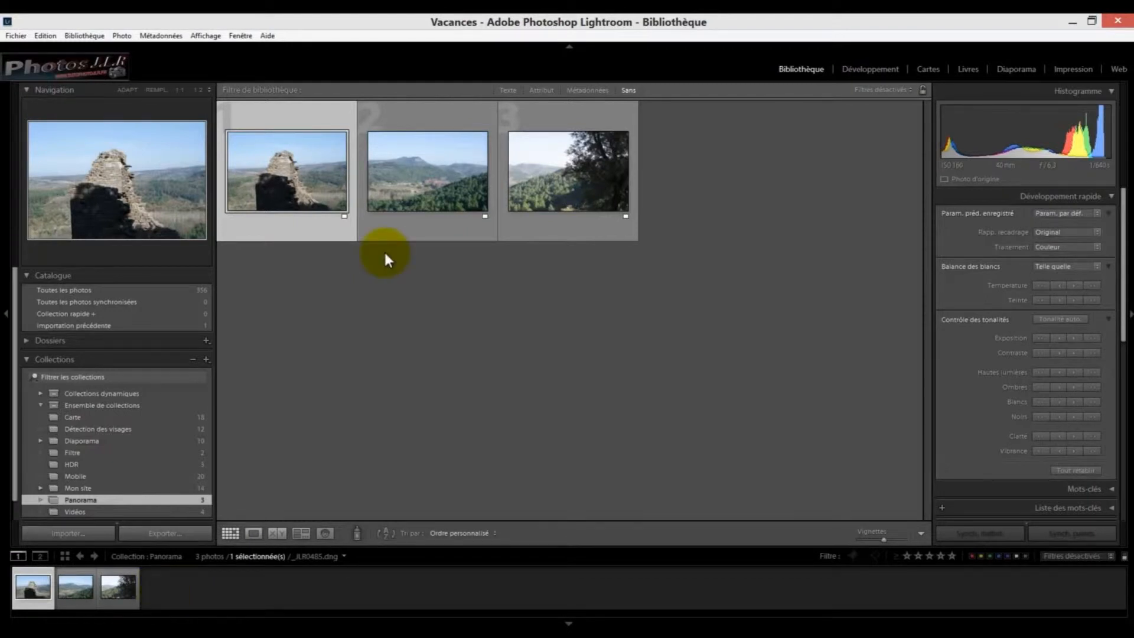
left_click(873, 69)
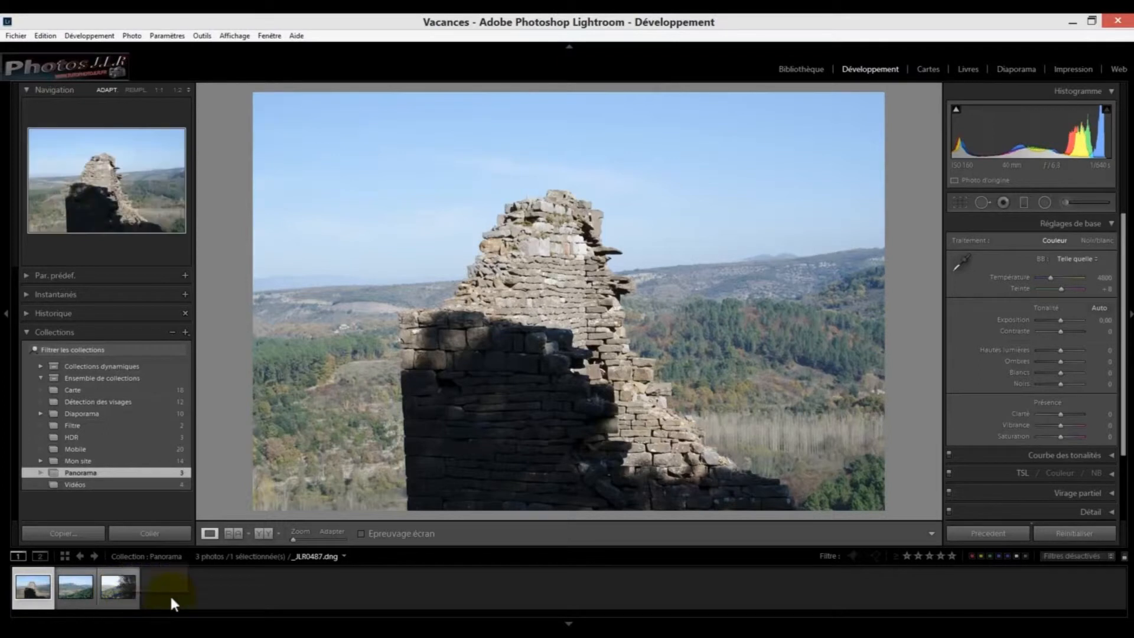
key("ctrl+a")
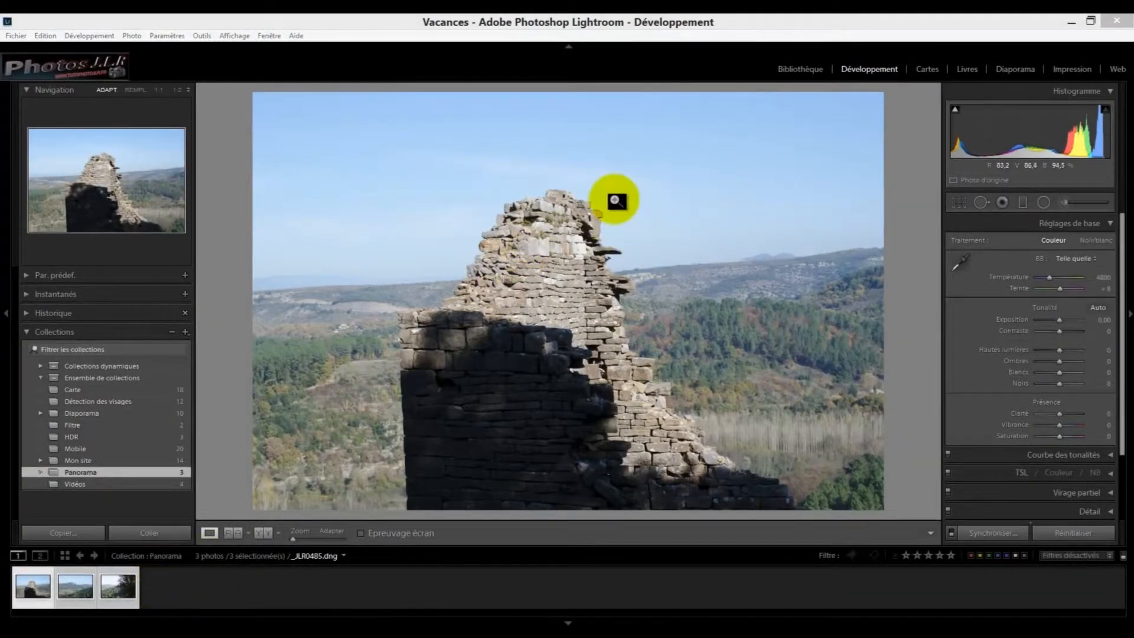
- Open the panorama merge preview for the three selected photos
right_click(472, 196)
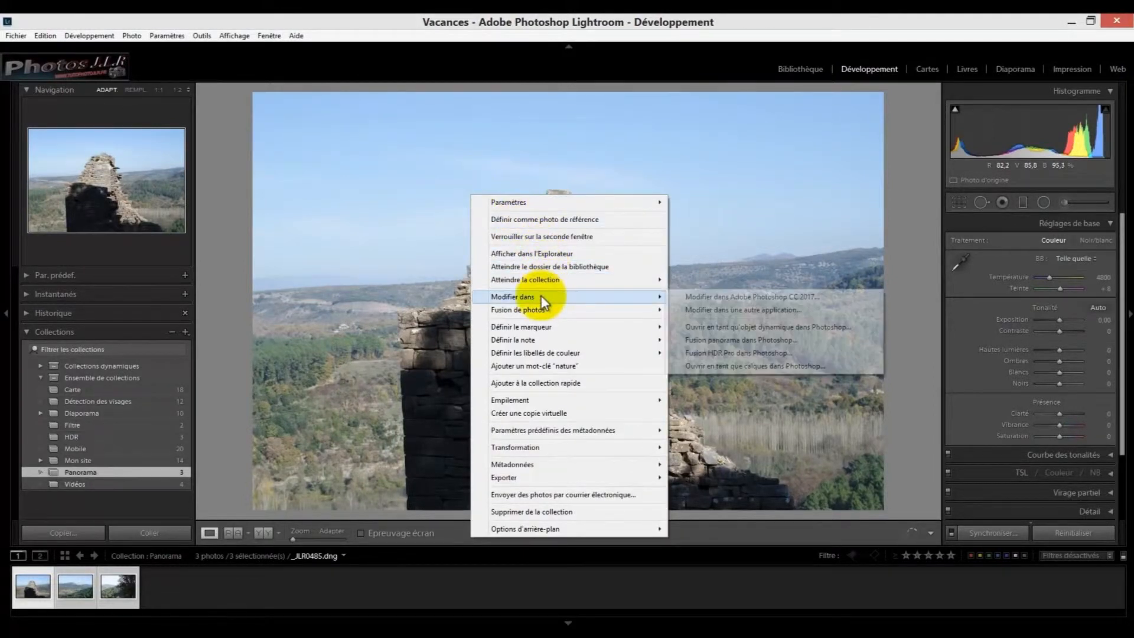
mouse_move(537, 310)
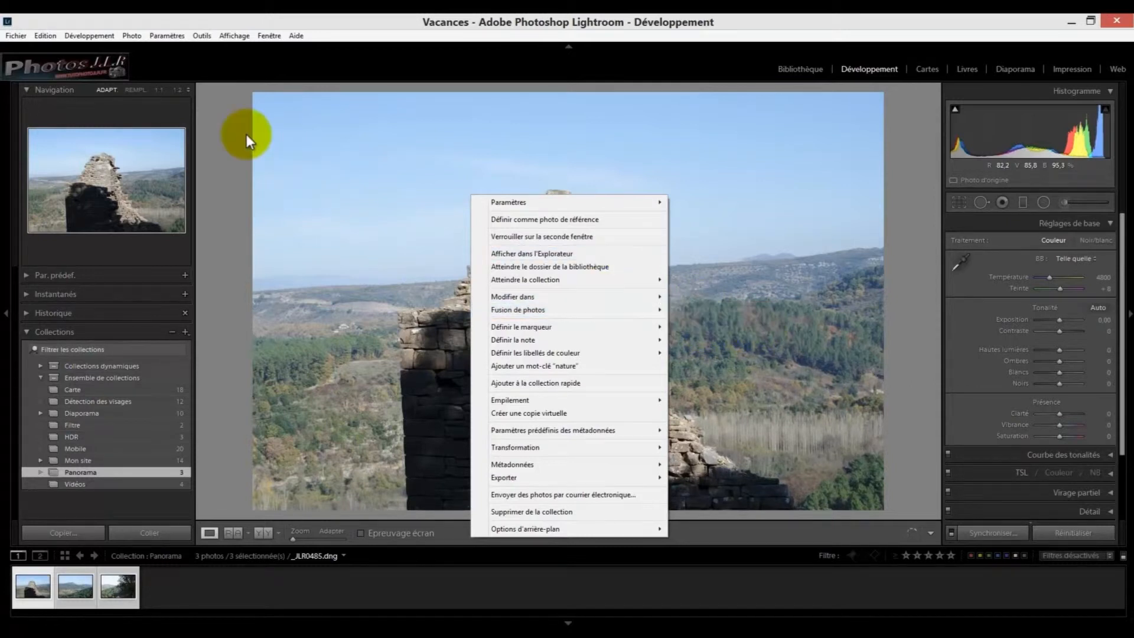
left_click(132, 36)
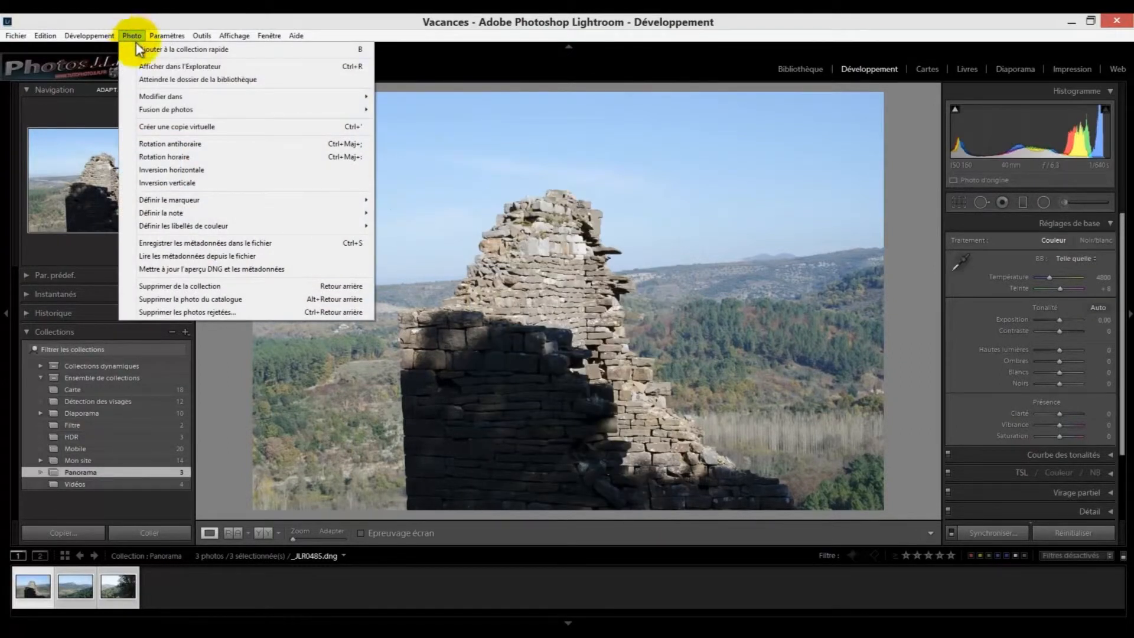
mouse_move(171, 109)
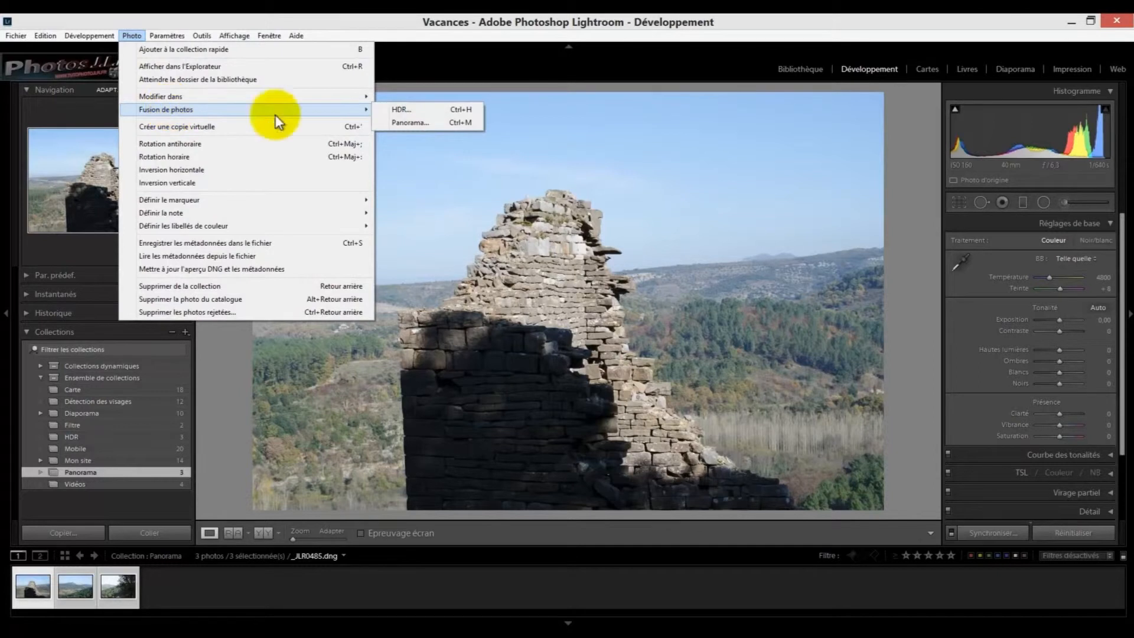
left_click(414, 123)
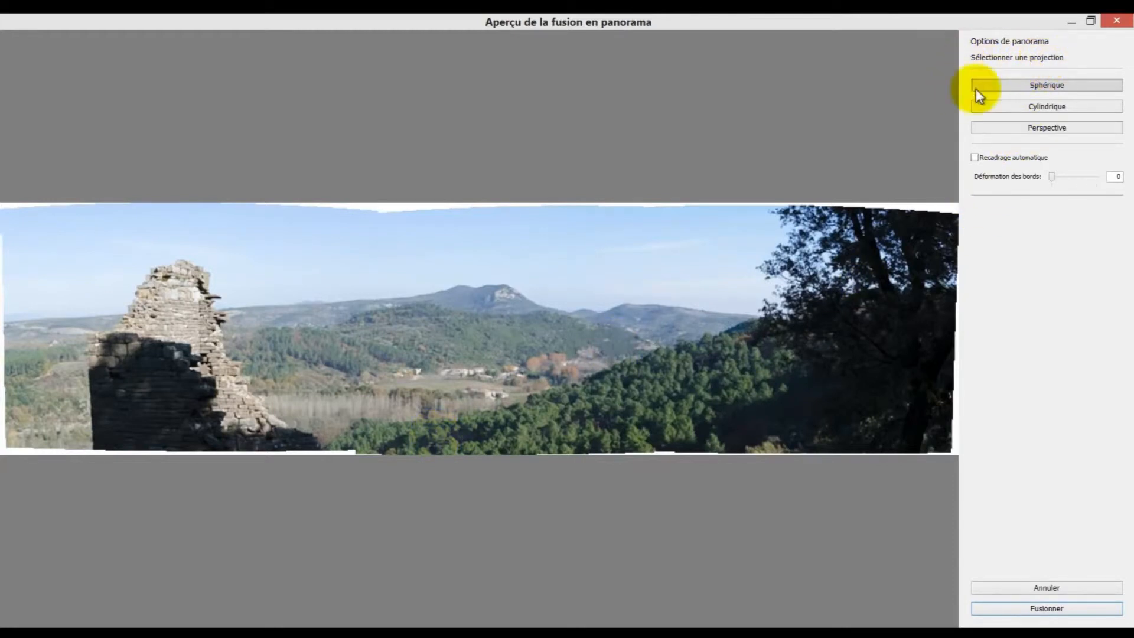
- Compare the Cylindrique and Perspective projections in the merge preview and return to Sphérique
left_click(1051, 106)
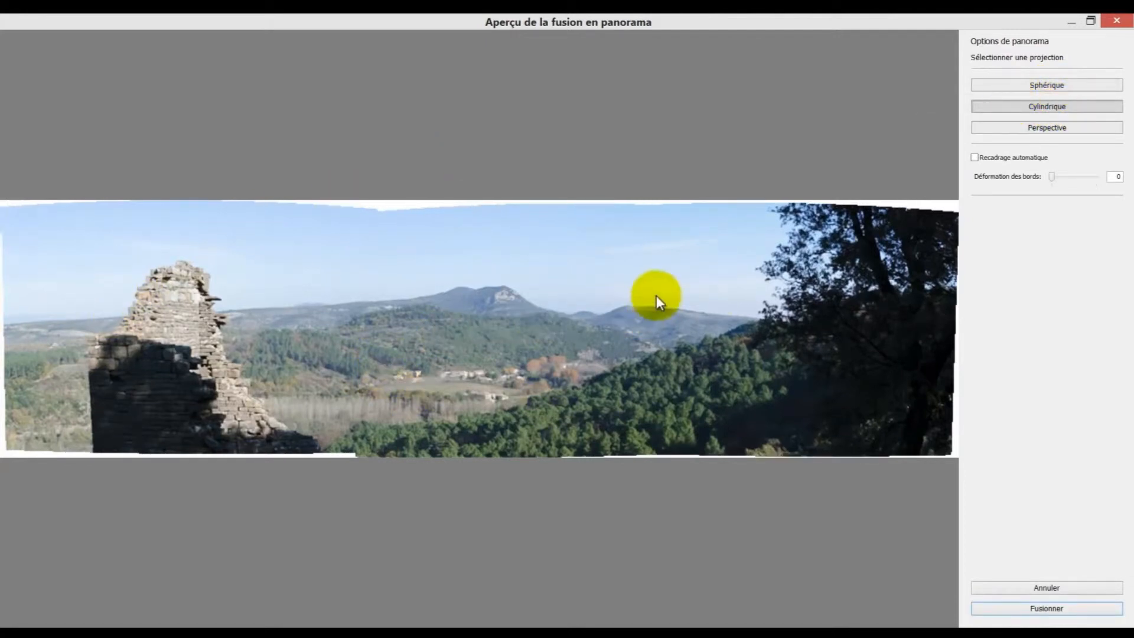
left_click(1043, 128)
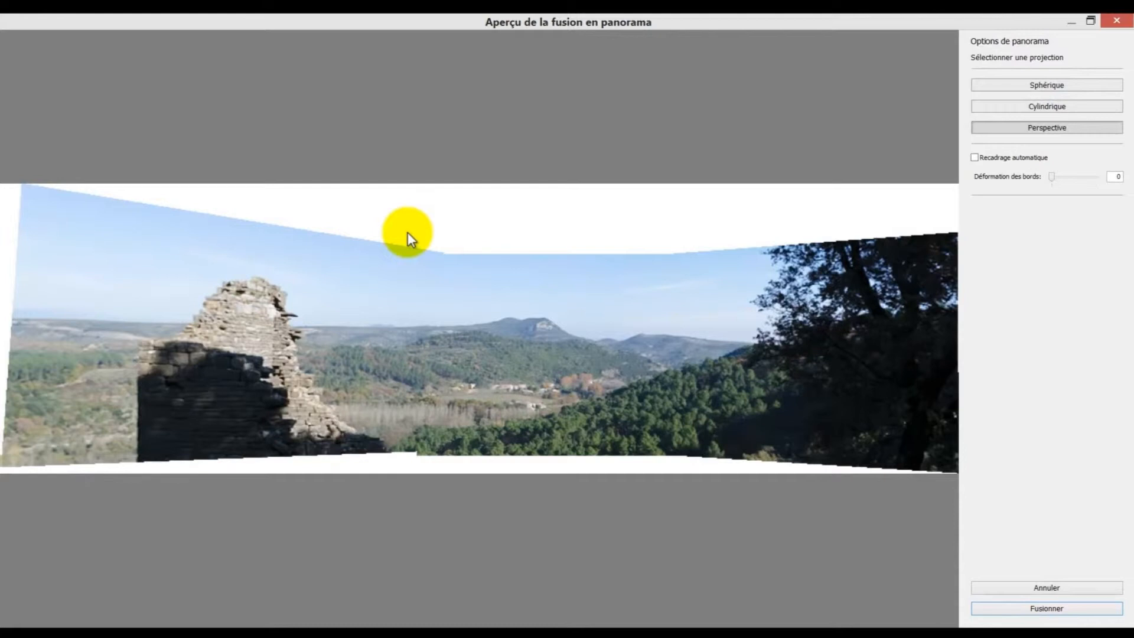
left_click(1065, 85)
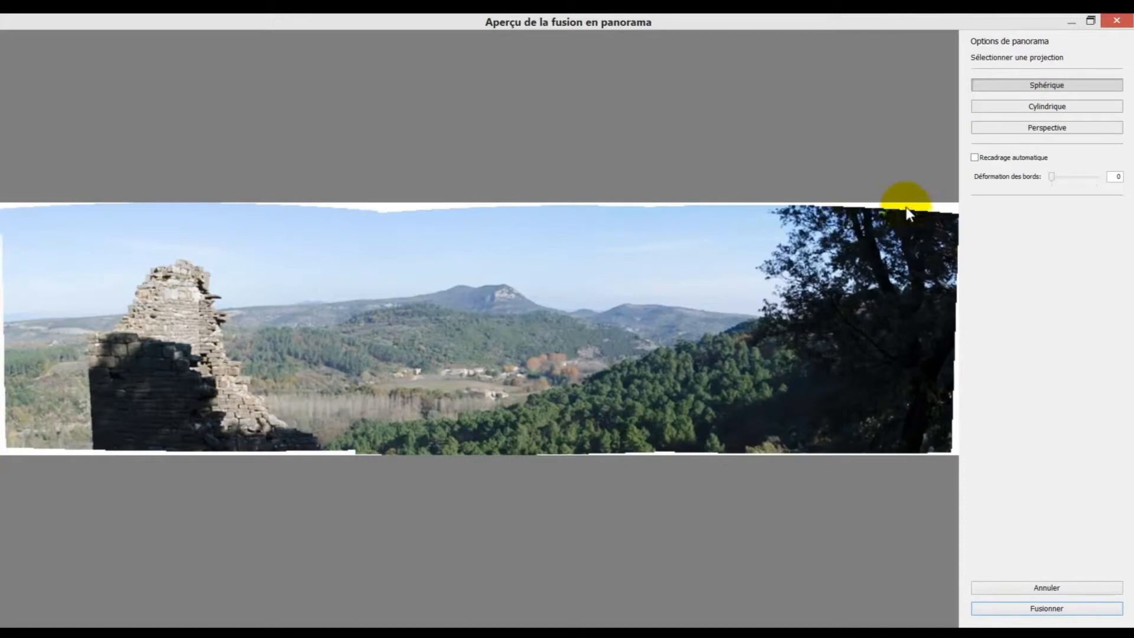
- Try Recadrage automatique with Déformation des bords at 83 on the panorama preview, and reset both options
left_click(975, 157)
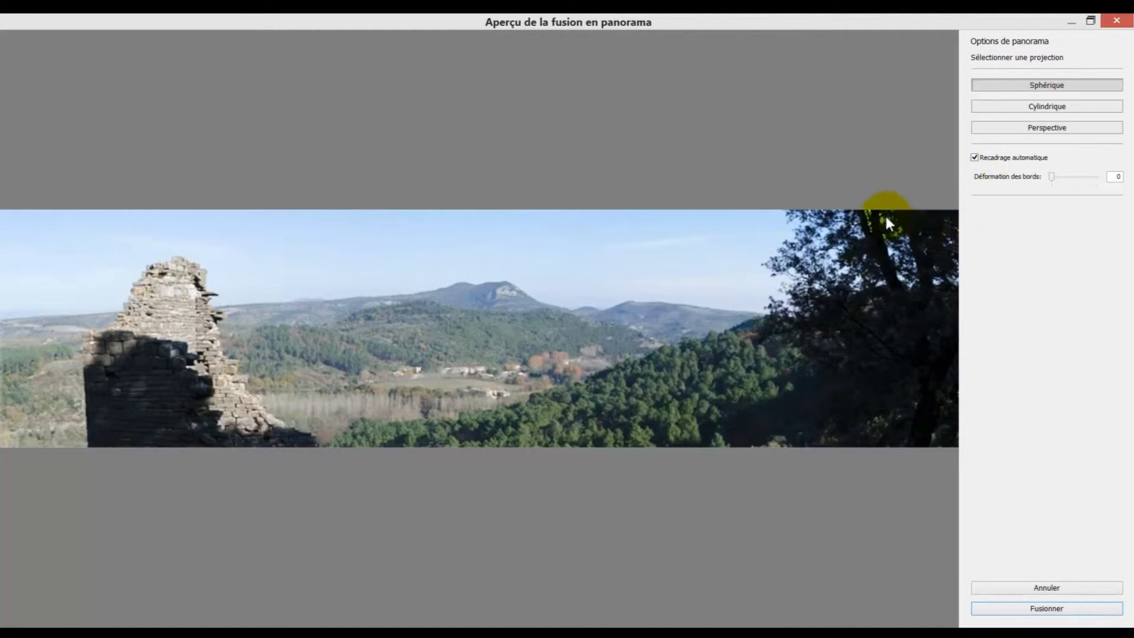
left_click(1053, 176)
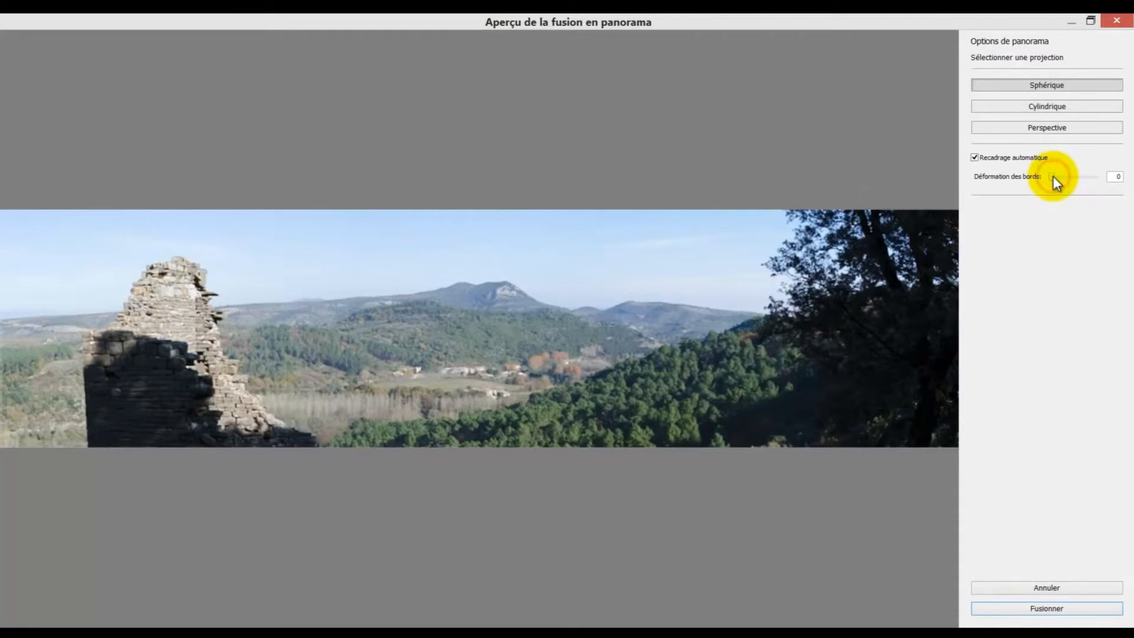
left_click_drag(1054, 176, 1089, 176)
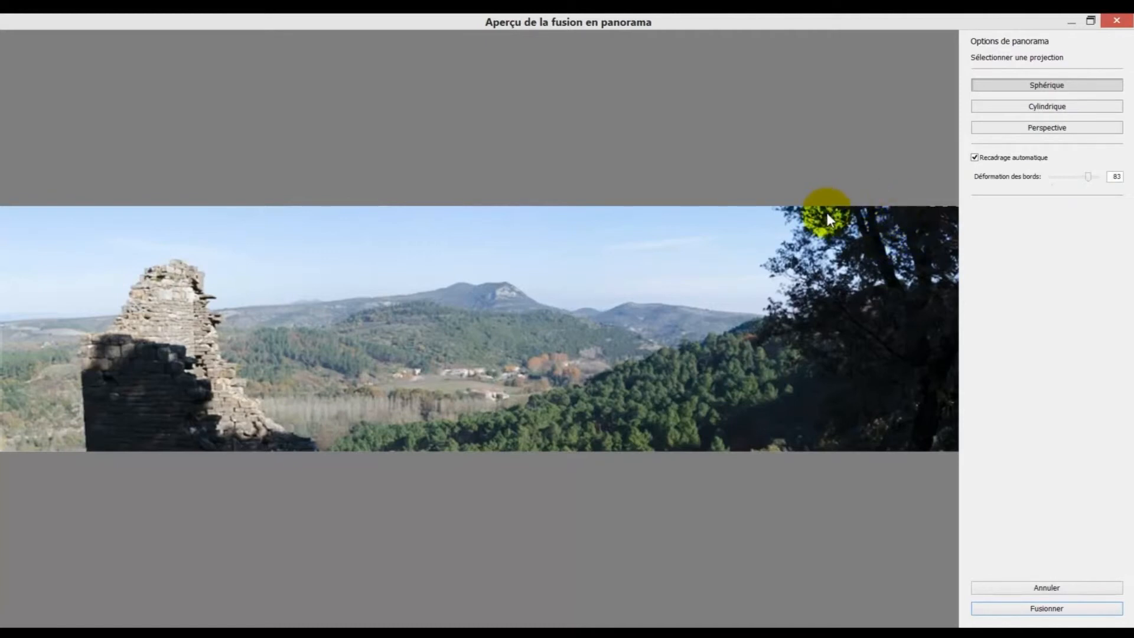
left_click(974, 157)
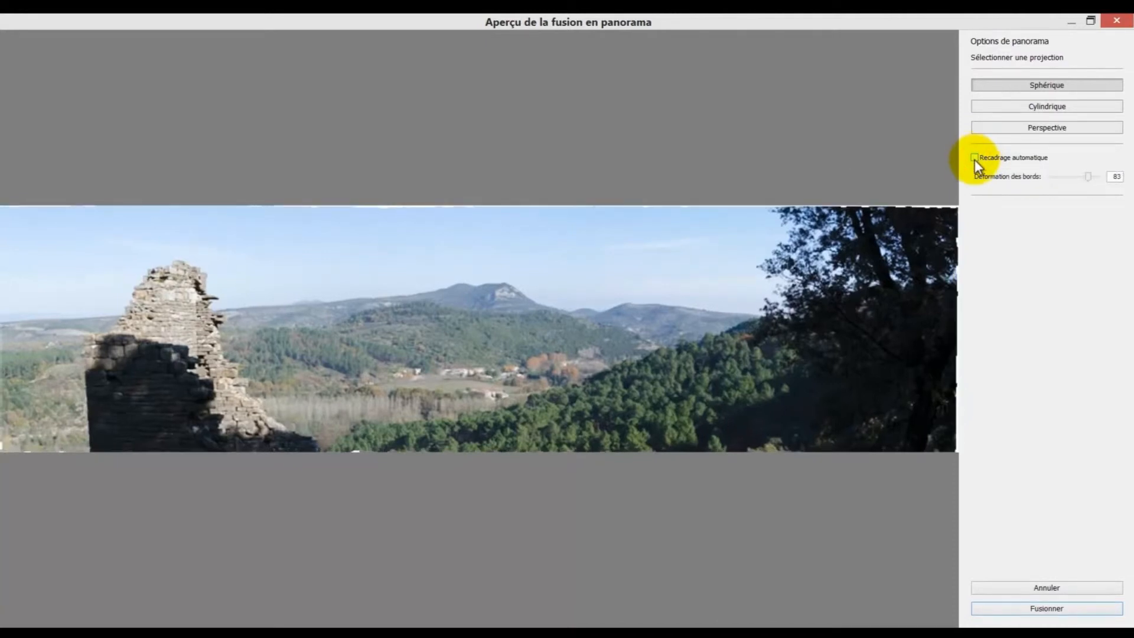
left_click_drag(1089, 176, 1047, 178)
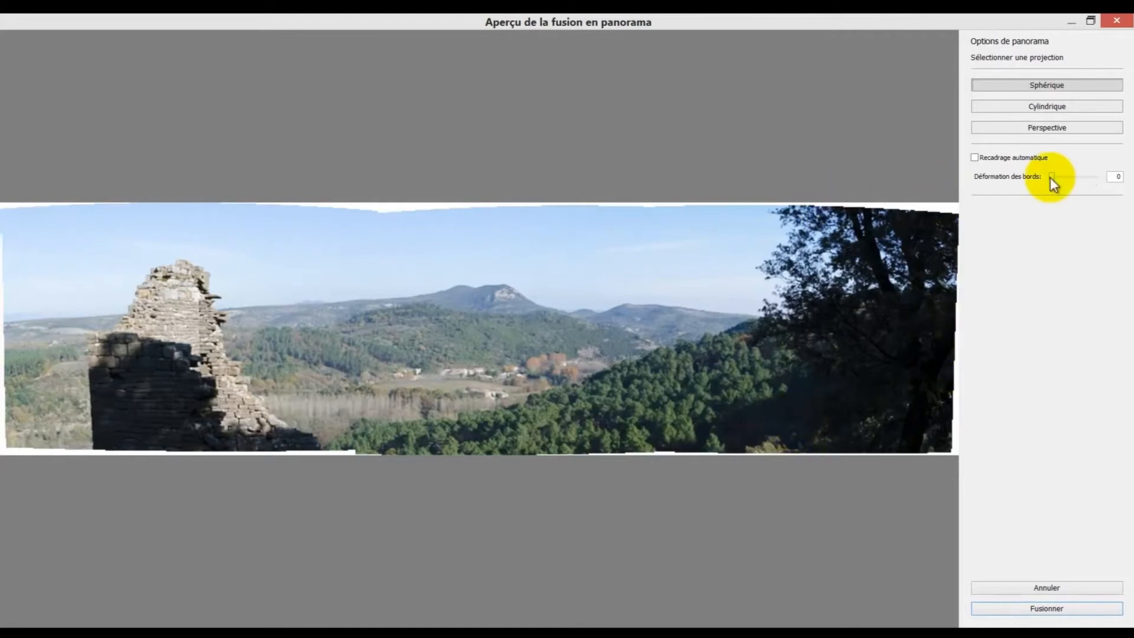
- Merge the panorama with Recadrage automatique on and Déformation des bords at 55, and display the merged image
left_click_drag(1050, 177, 1079, 176)
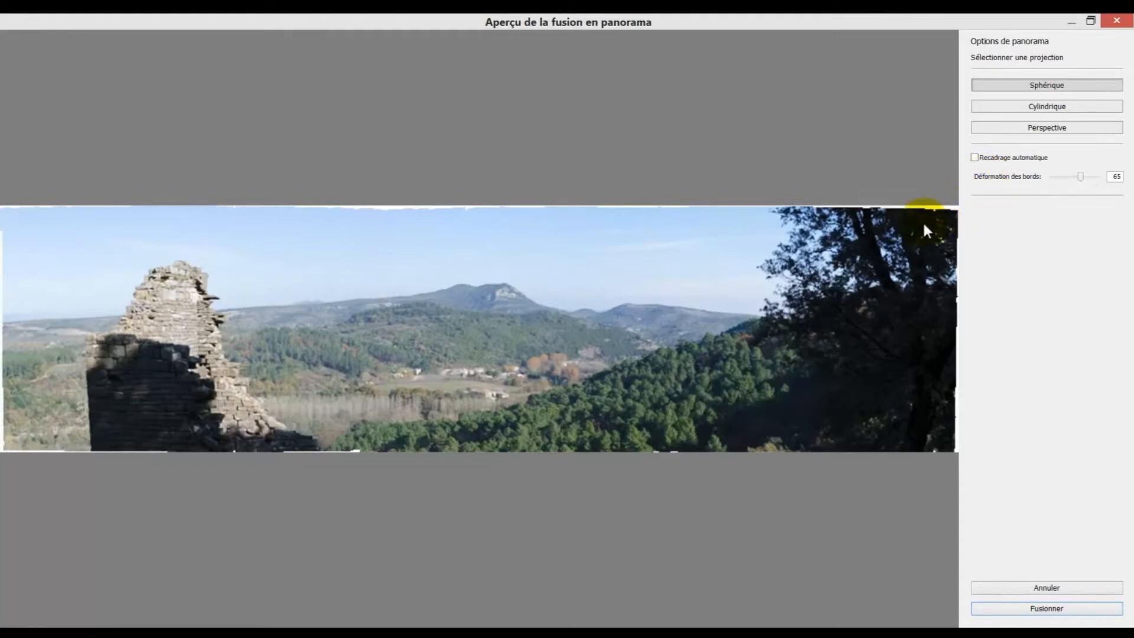
left_click(974, 158)
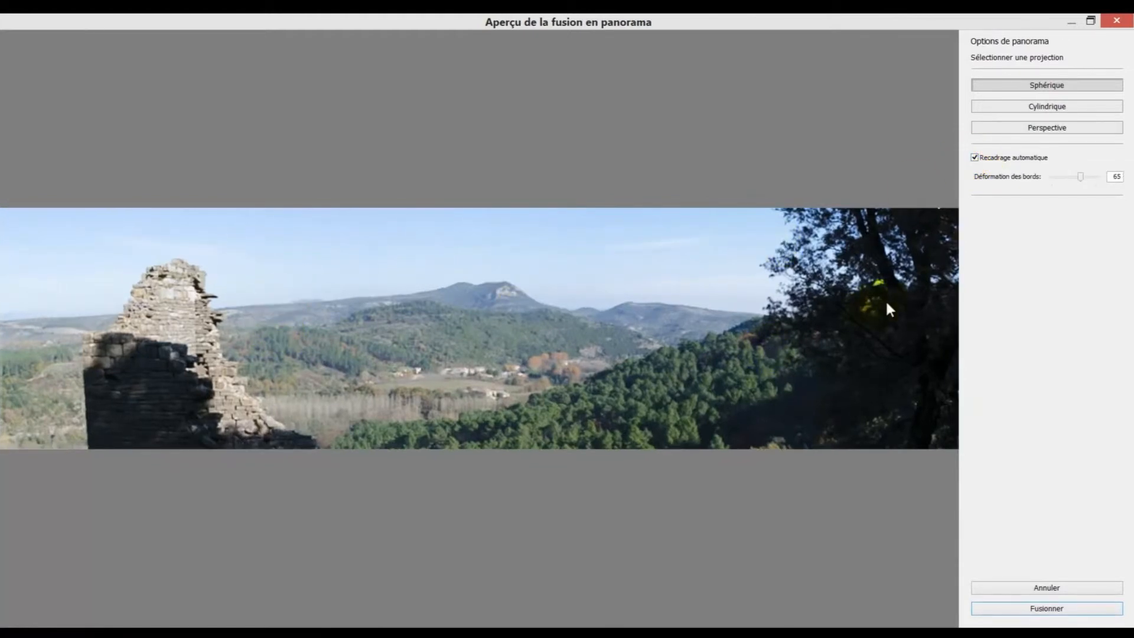
left_click_drag(1081, 176, 1077, 179)
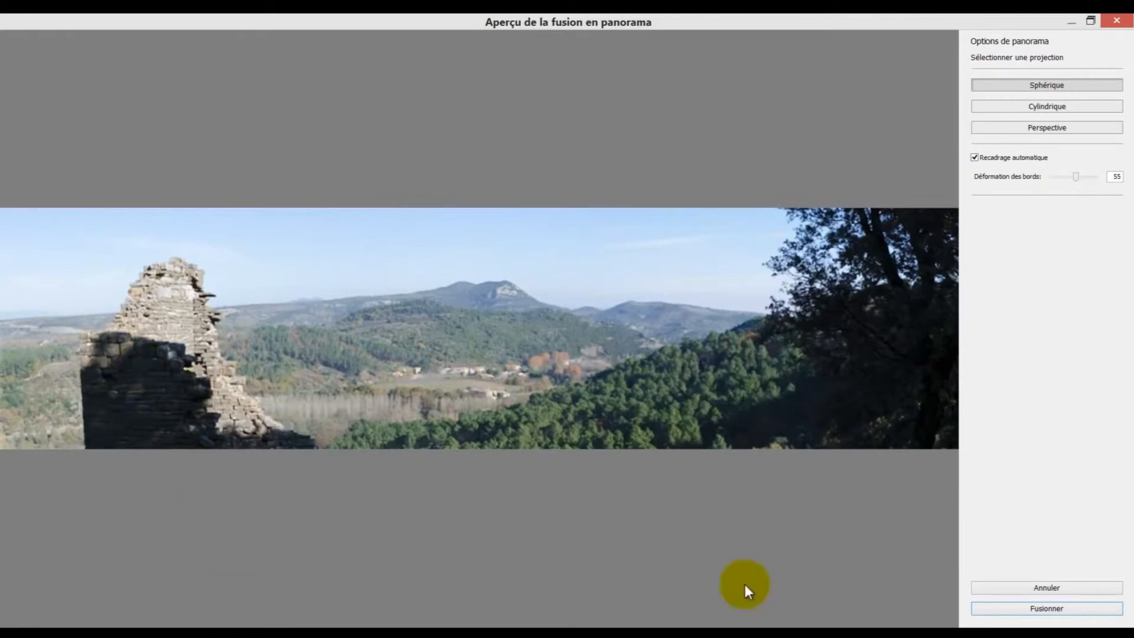
left_click(1049, 608)
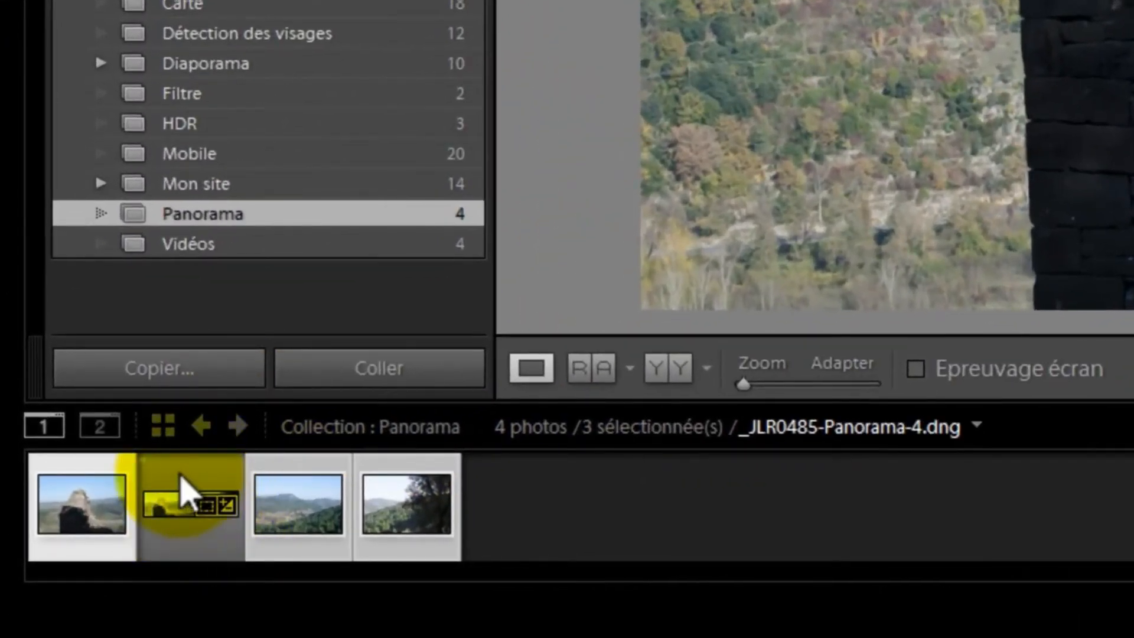
left_click(180, 482)
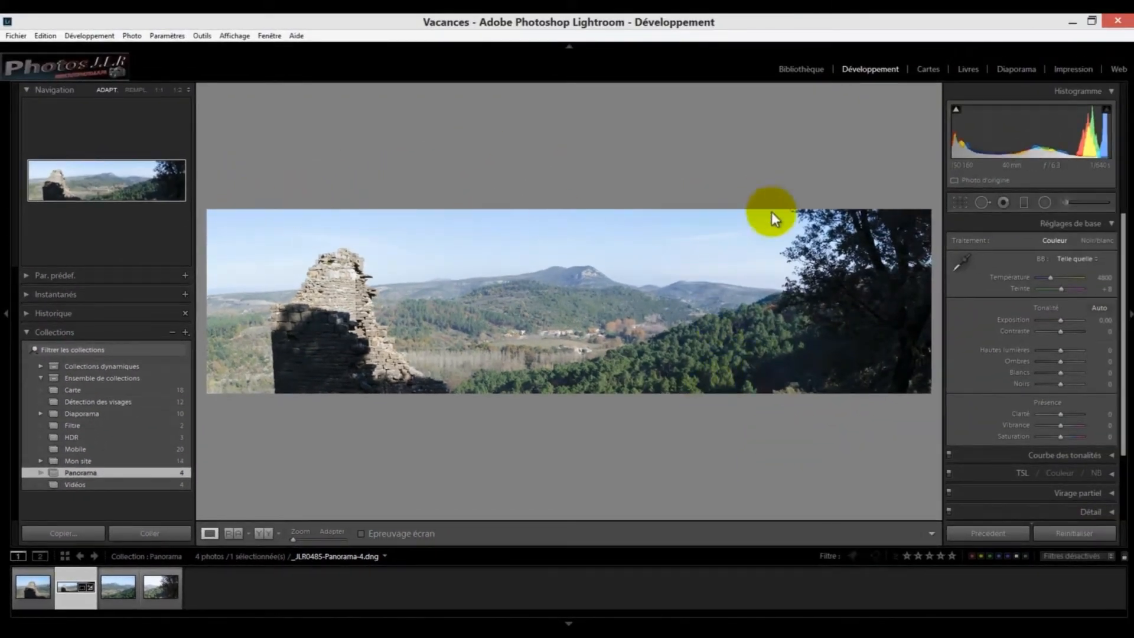
- Try straightening the panorama with the crop tool at an angle of about -5.75
left_click(960, 202)
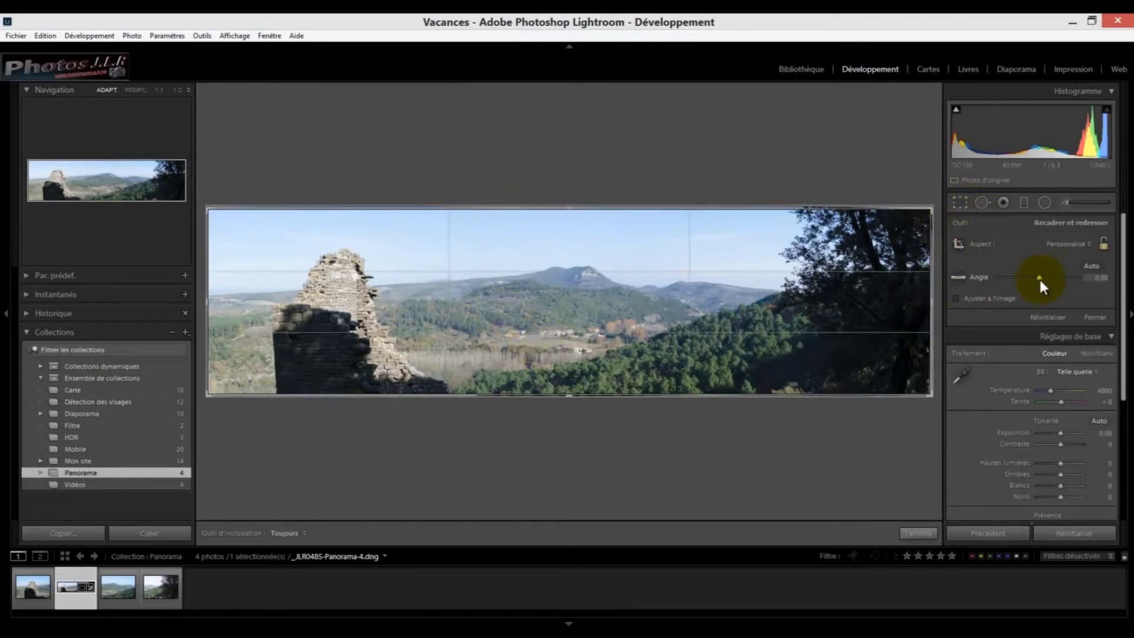
left_click_drag(1037, 274, 1031, 275)
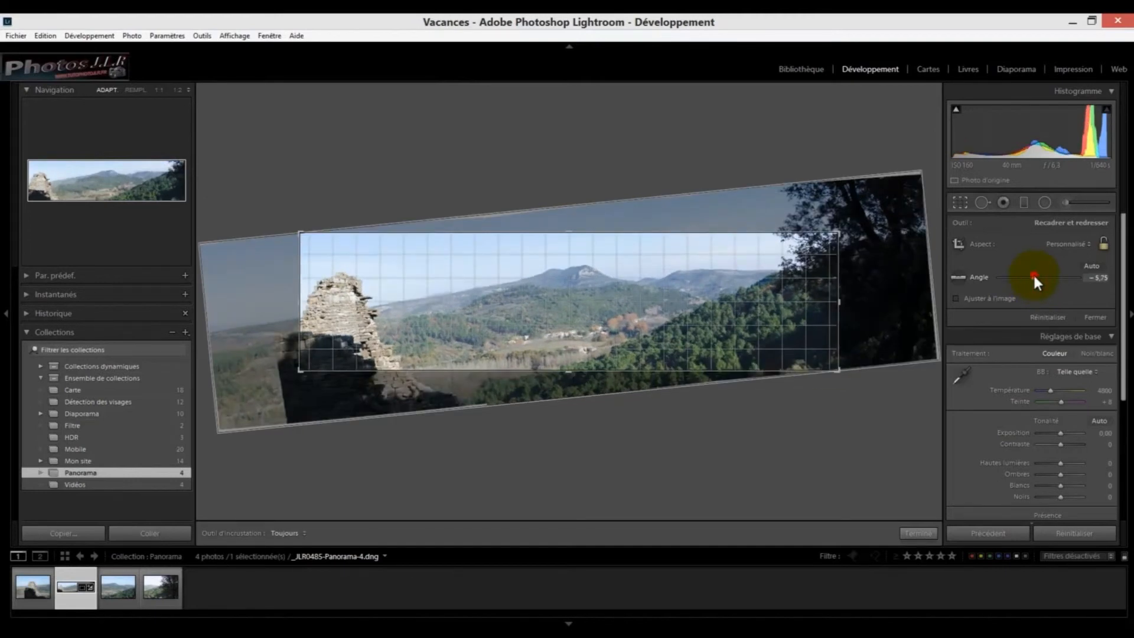
double_click(1033, 276)
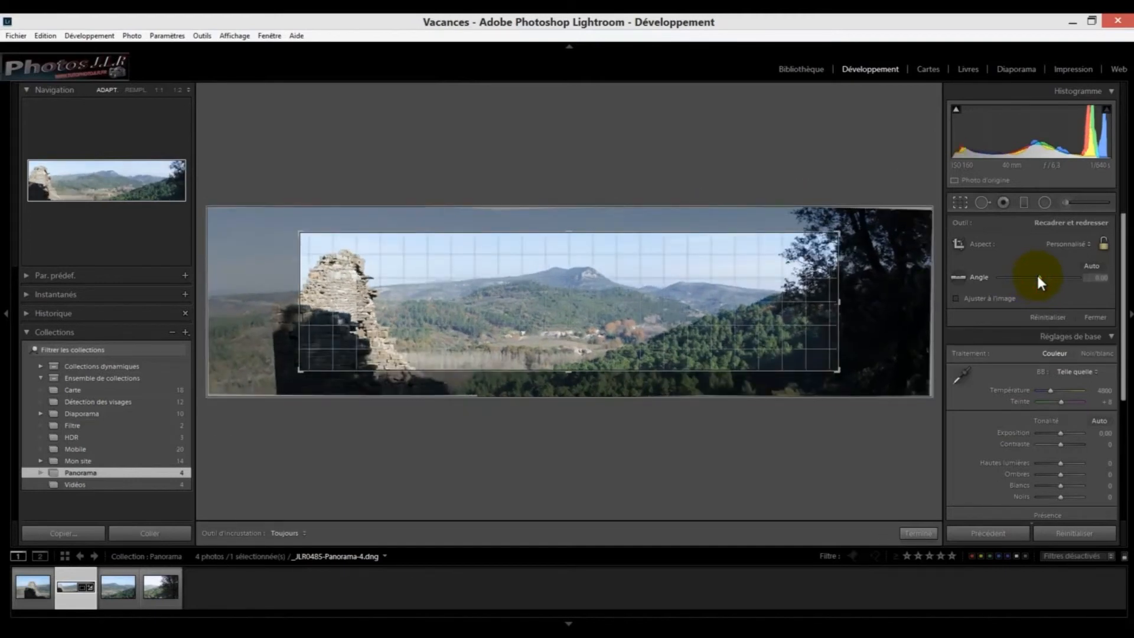
key("ctrl+z")
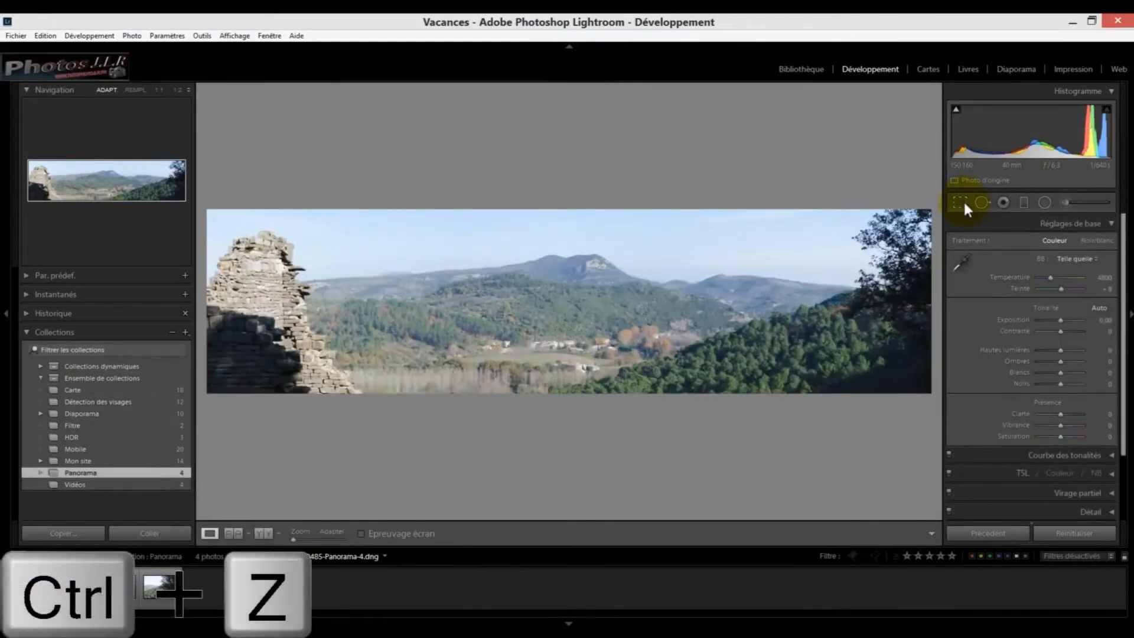
key("ctrl+z")
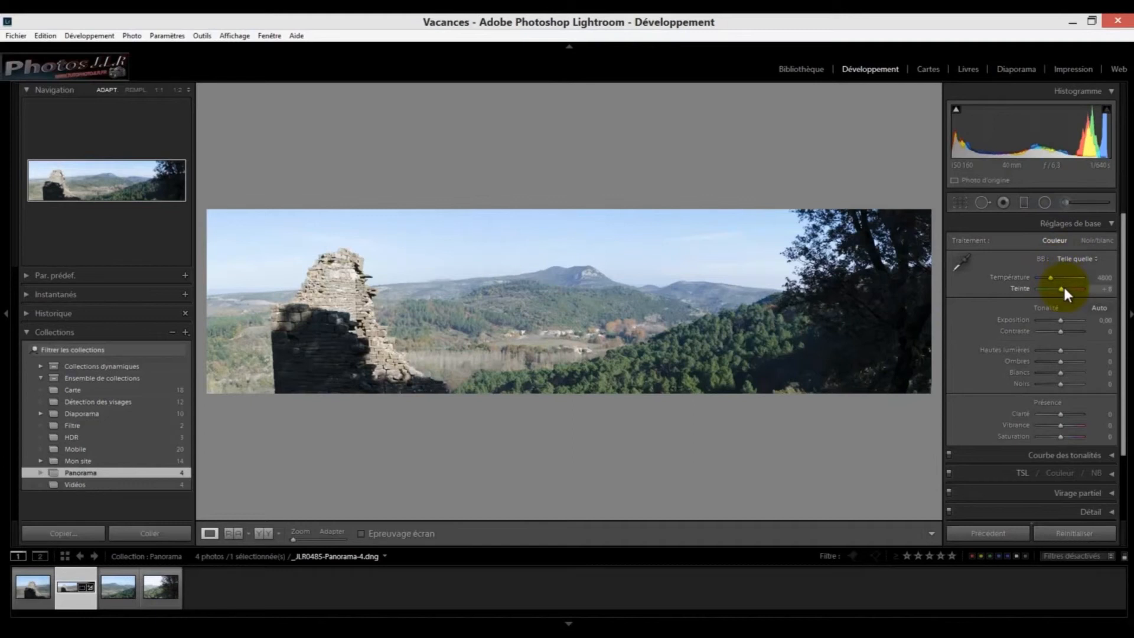
- Set the panorama's Clarté to -1 and its Teinte values to Vert +51, Bleu vert +35 and Bleu -8
left_click(1059, 415)
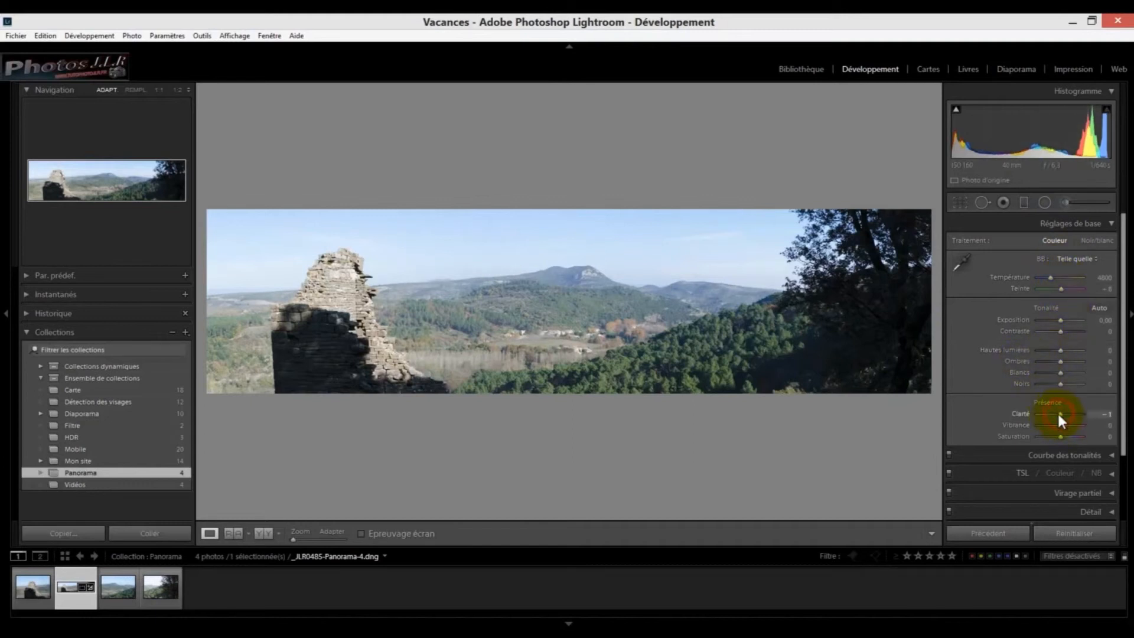
left_click_drag(1124, 328, 1125, 393)
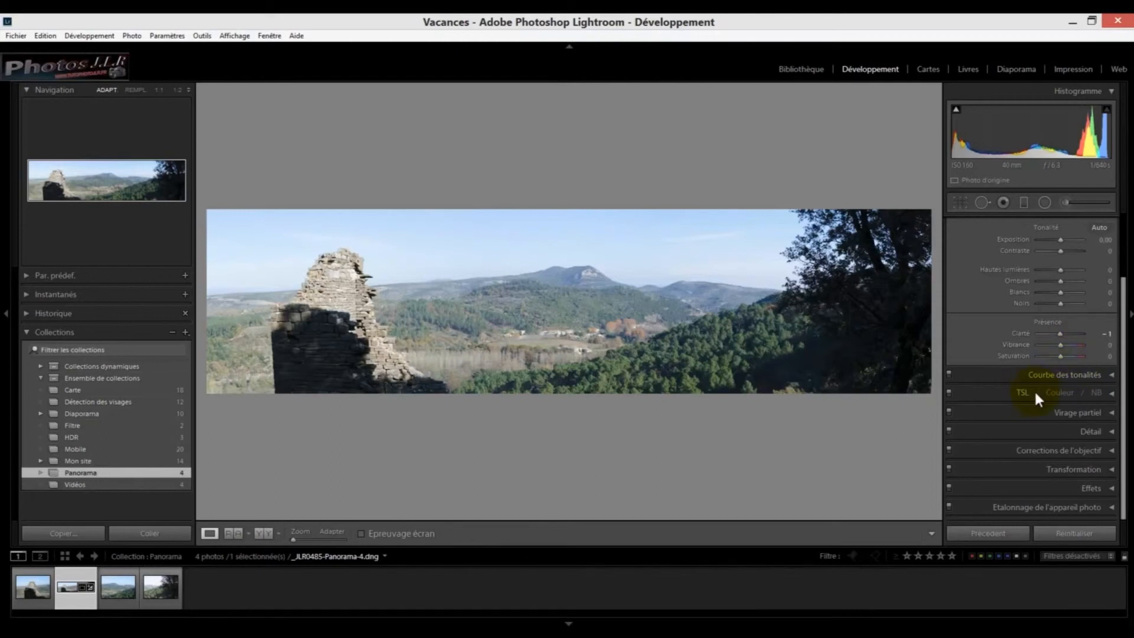
left_click(1114, 392)
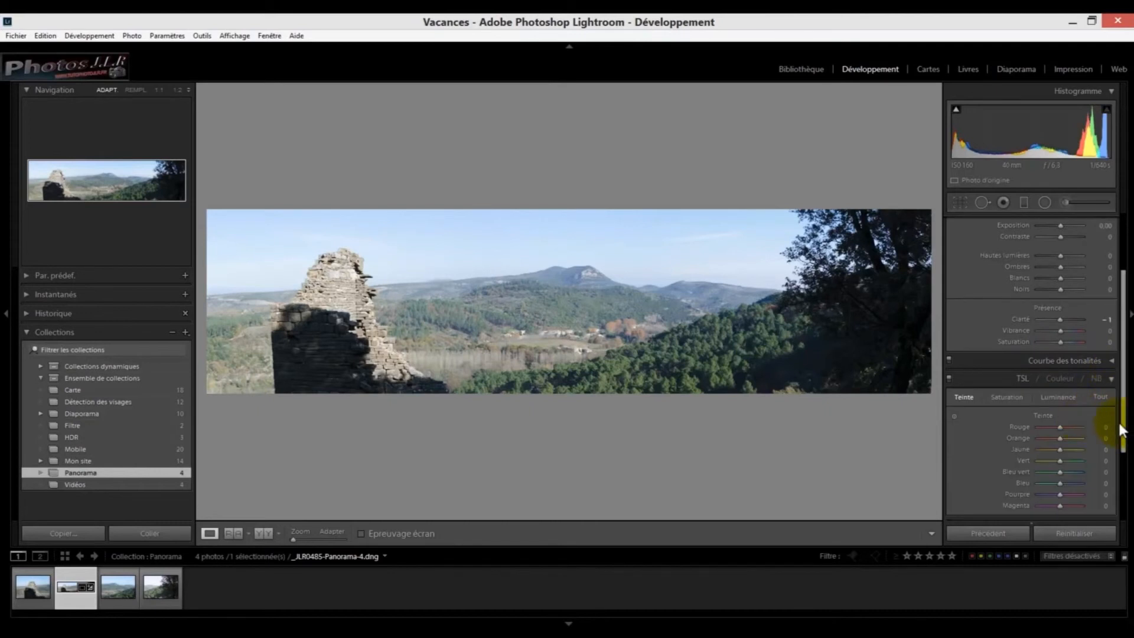
scroll(1123, 431, "down", 2)
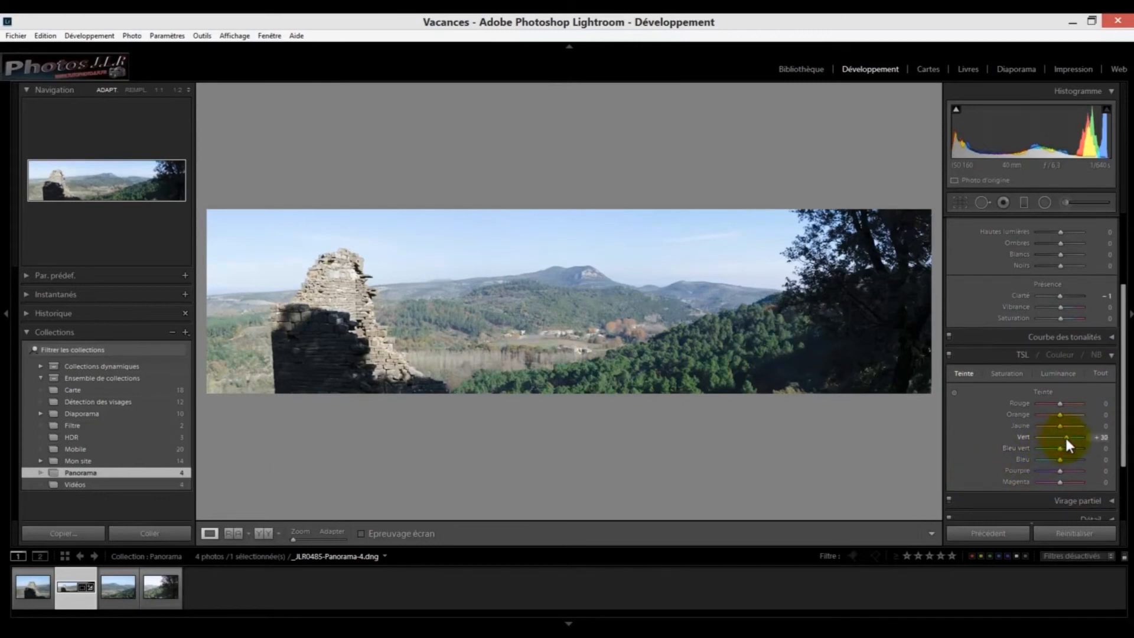
left_click_drag(1067, 437, 1071, 437)
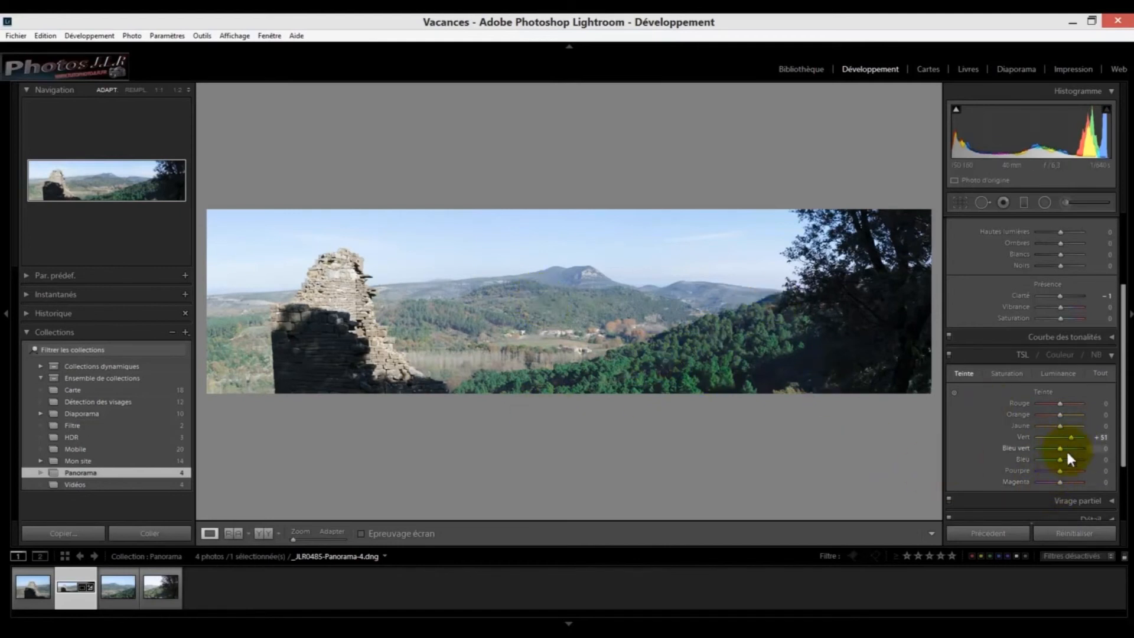
left_click_drag(1058, 458, 1068, 450)
scroll(1067, 458, "down", 3)
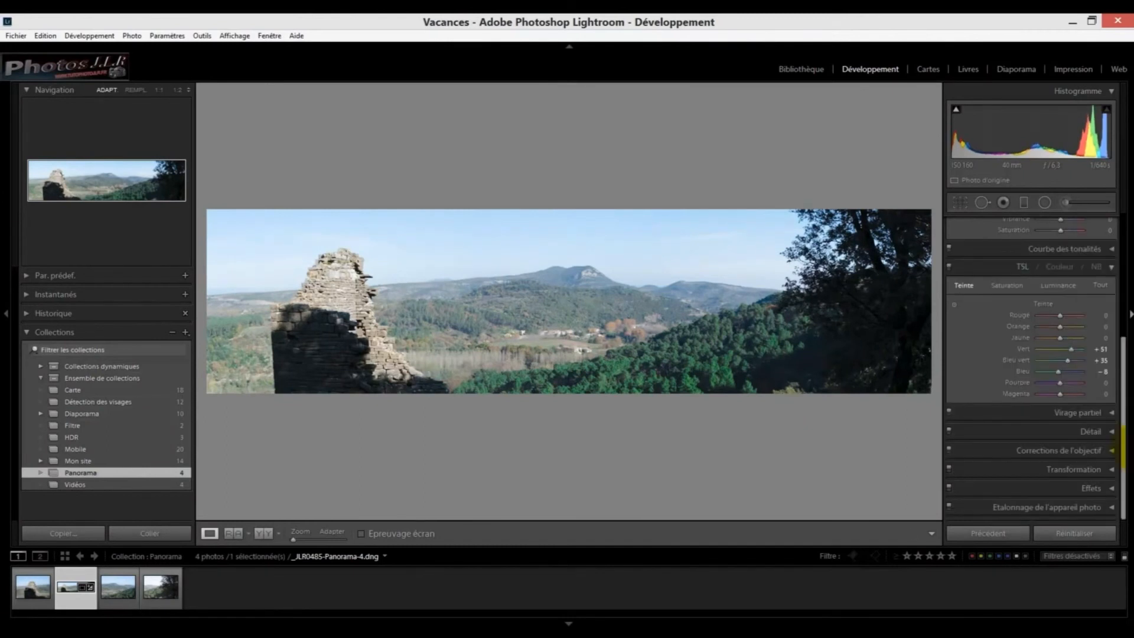